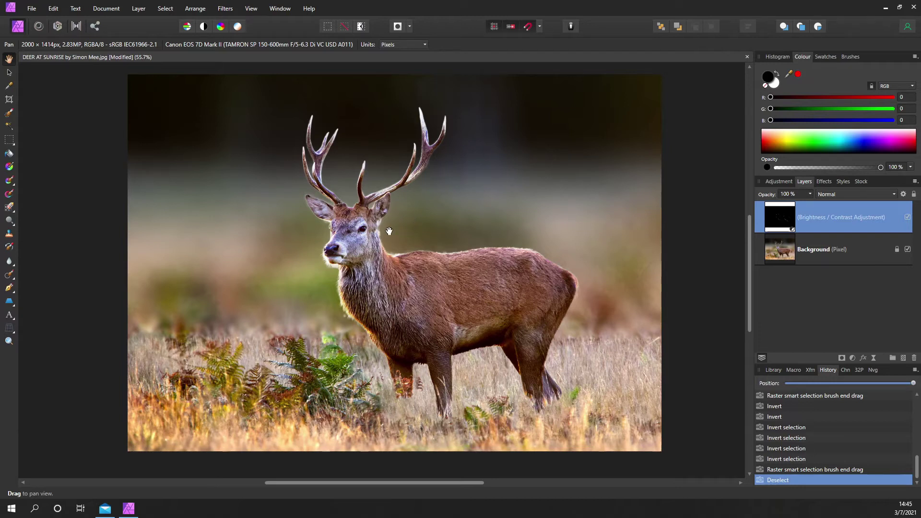
left_click_drag(388, 227, 408, 232)
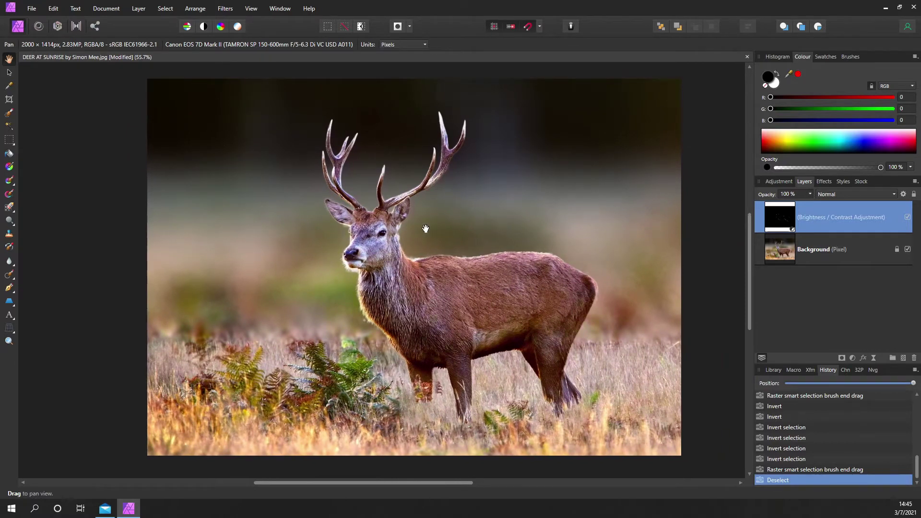
scroll(426, 228, "down", 5)
scroll(425, 228, "up", 6)
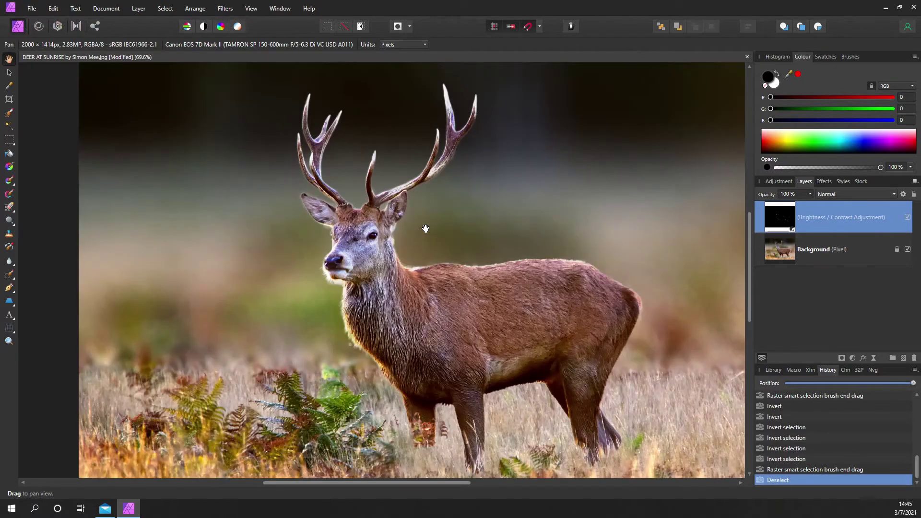
scroll(425, 228, "down", 1)
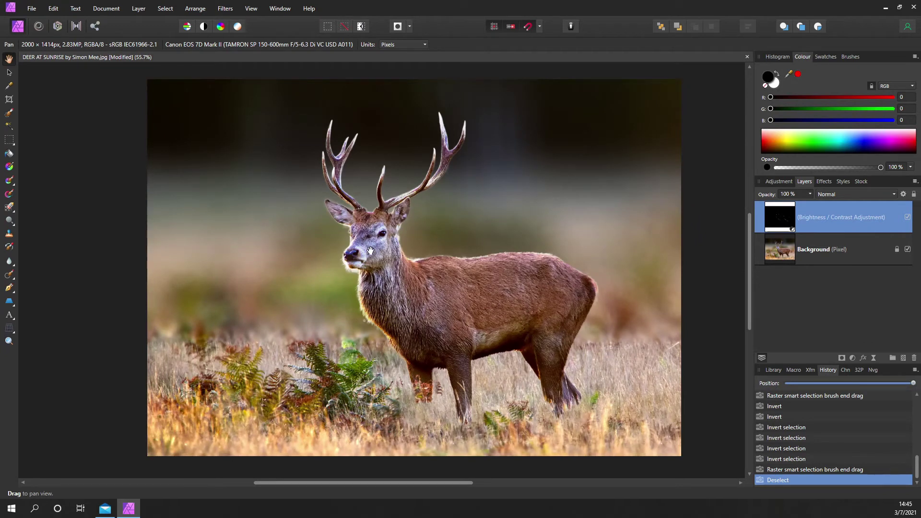
Step: Check the mouse wheel zoom option in the Tools preferences, close them and try zooming the deer photo out and in
left_click(55, 12)
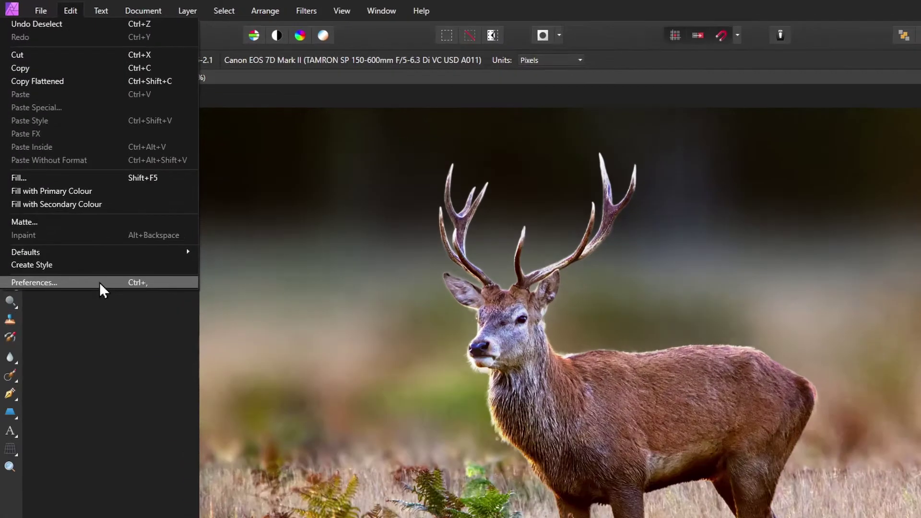
left_click(77, 207)
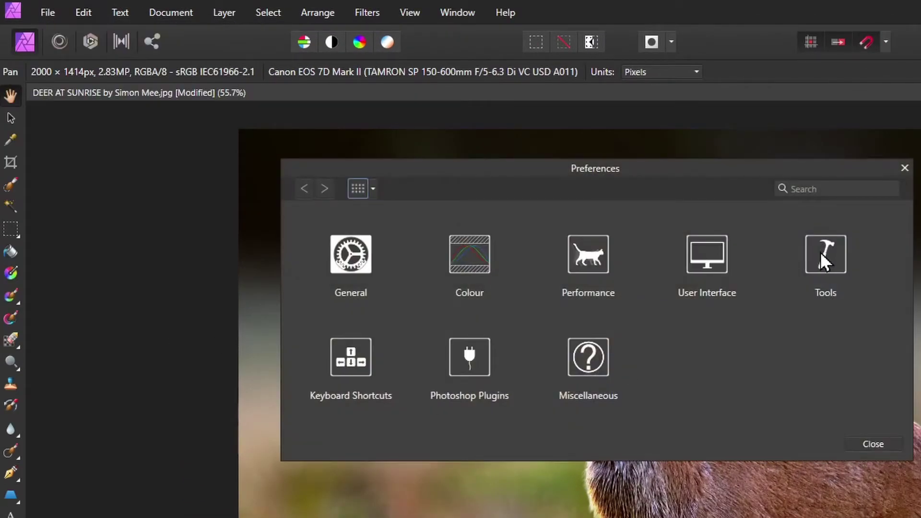
left_click(821, 260)
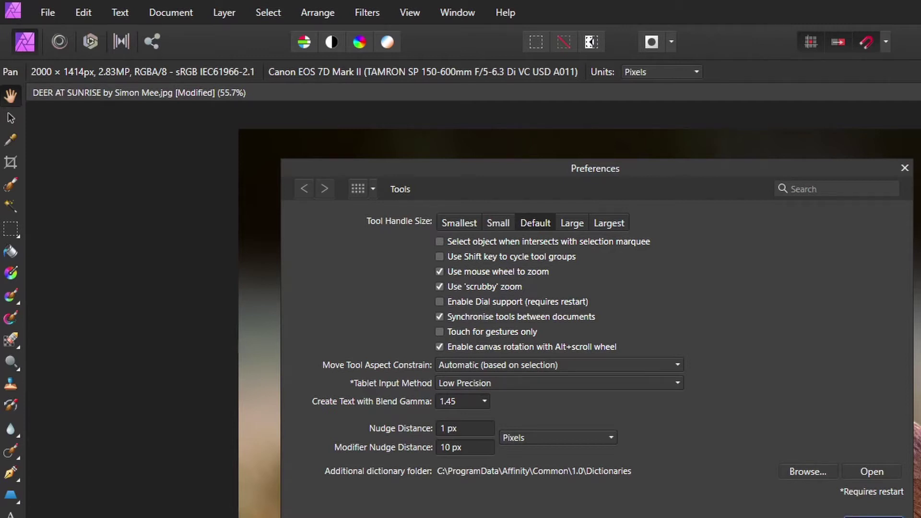
left_click(873, 517)
scroll(709, 435, "down", 3)
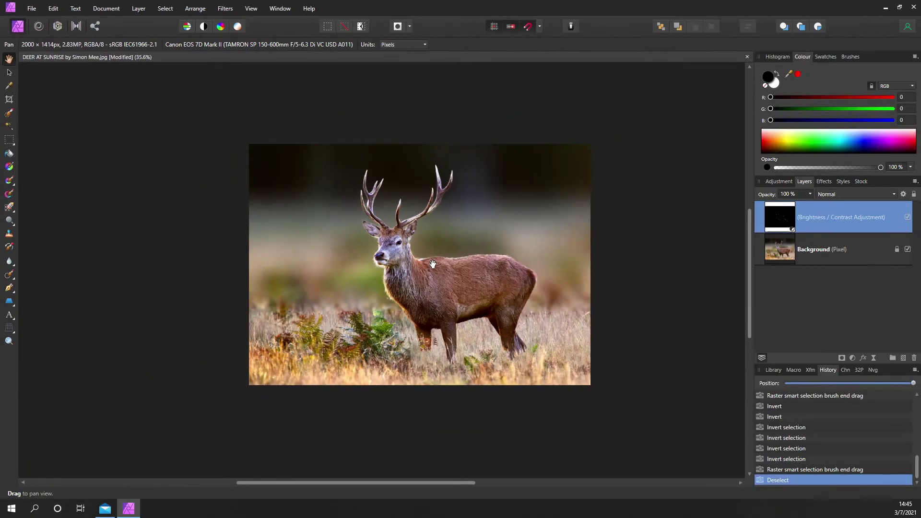
scroll(432, 264, "up", 3)
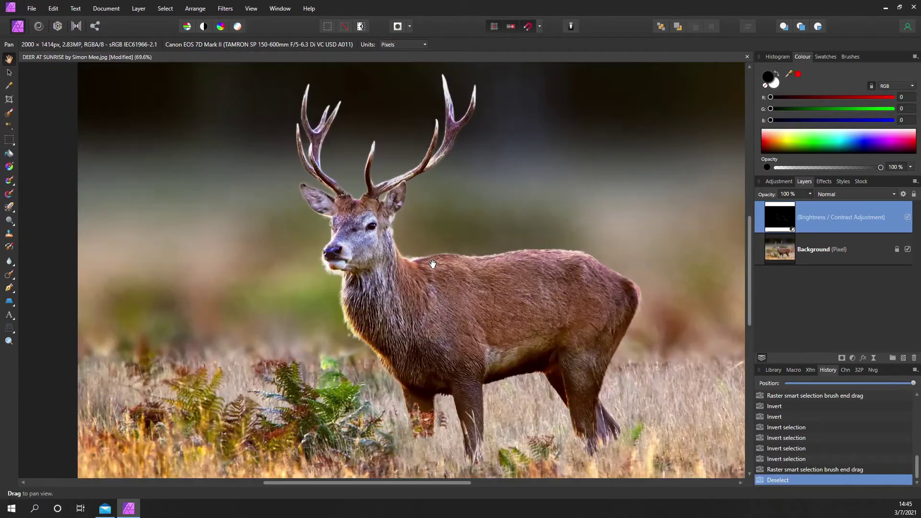
scroll(432, 264, "down", 1)
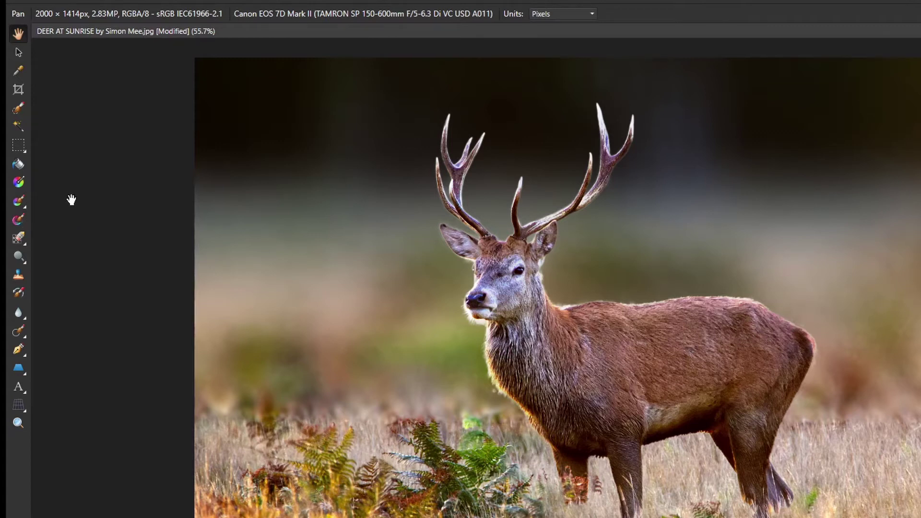
Step: Activate the Paint Brush Tool and reduce the brush width to 182.5 px
key("b")
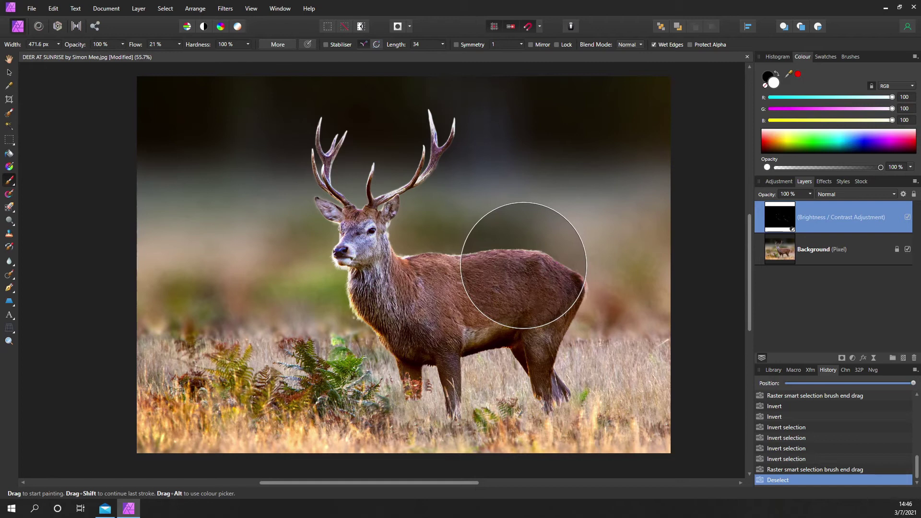
left_click_drag(524, 265, 523, 265)
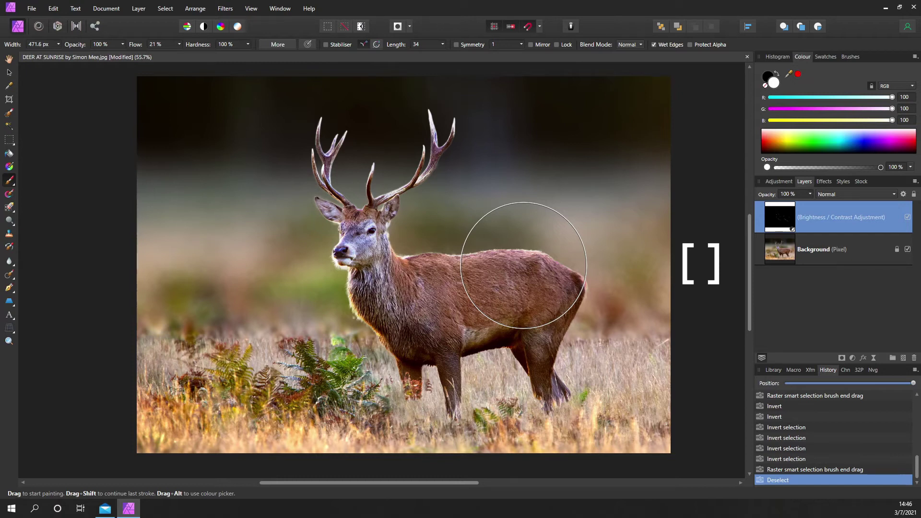
key("bracketleft")
key("bracketleft")
key("bracketleft")
key("bracketleft")
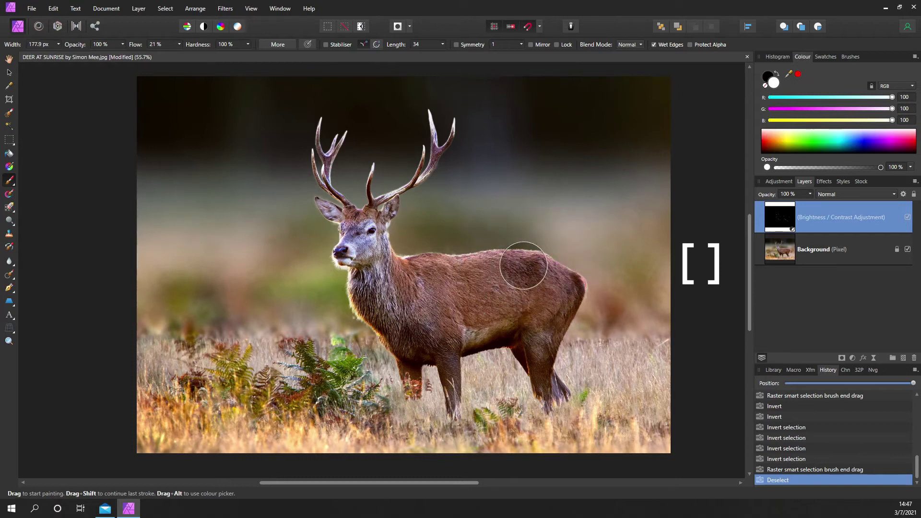
key("bracketright")
key("bracketright")
key("bracketright")
key("bracketleft")
key("bracketleft")
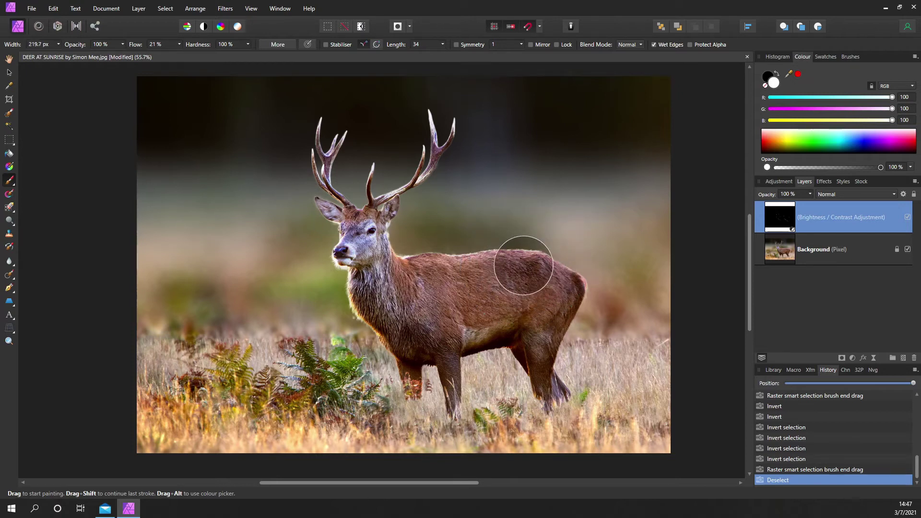
key("bracketleft")
key("bracketleft")
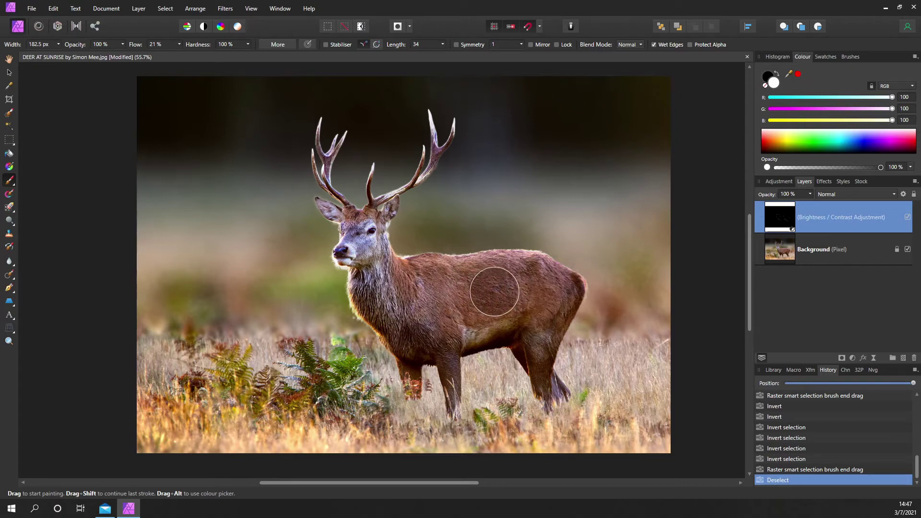
Step: Make white the active colour and paint a stroke over the deer's flank on the Brightness / Contrast Adjustment mask
key("x")
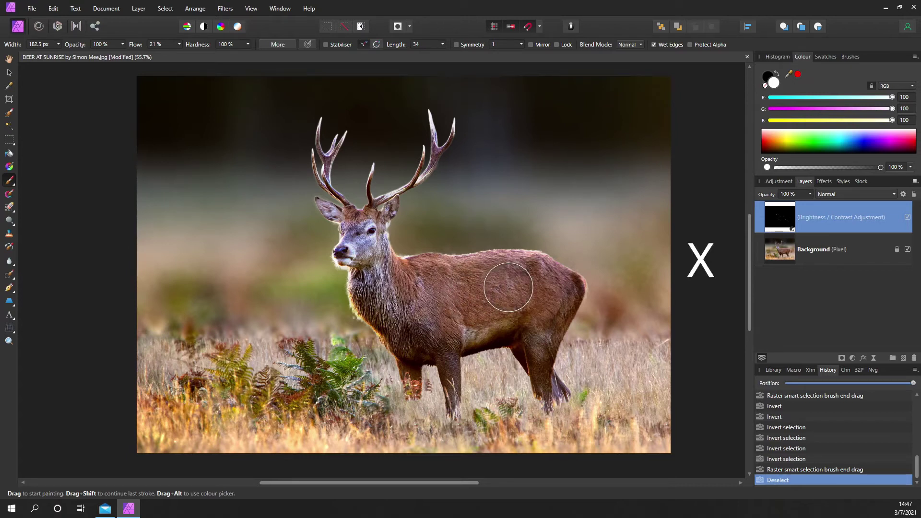
key("x")
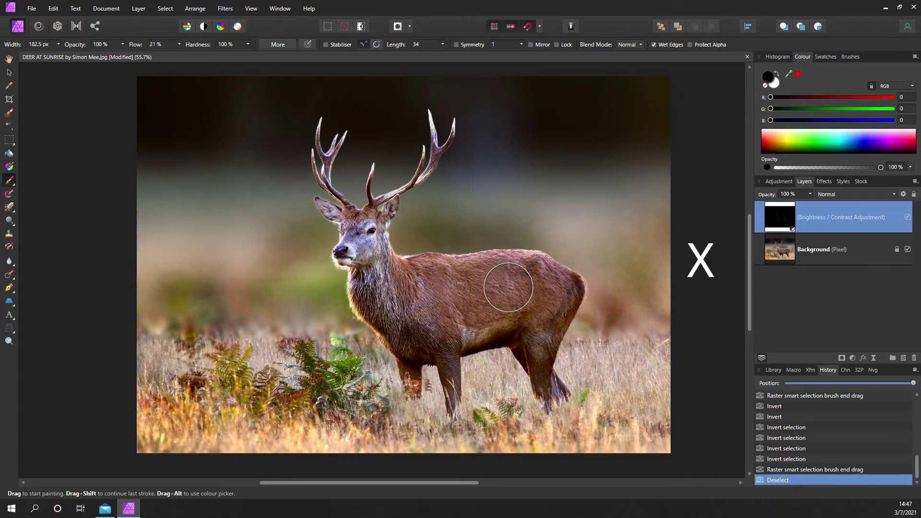
key("x")
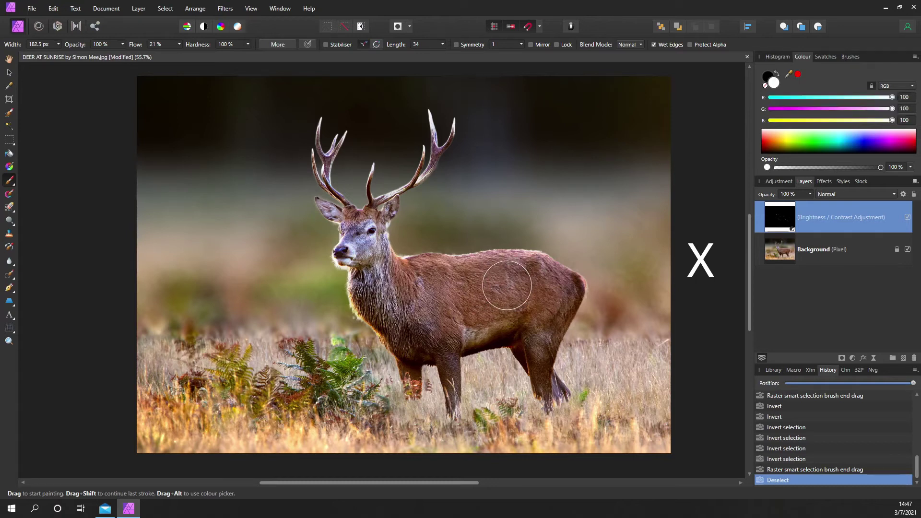
left_click_drag(507, 285, 467, 288)
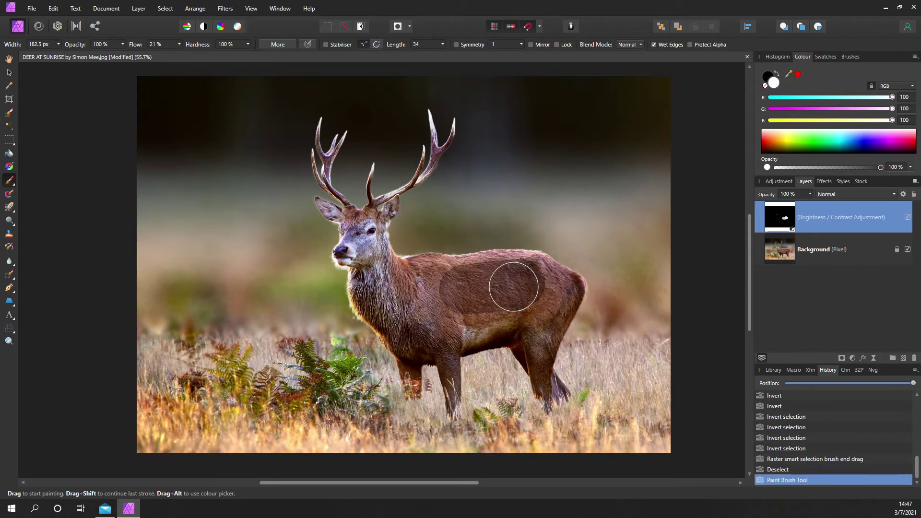
Step: Swap between black and white while painting over the deer's flank on the adjustment mask, leaving black as the active colour
key("x")
mouse_move(514, 283)
left_mouse_down()
mouse_move(528, 267)
mouse_move(480, 268)
left_mouse_up()
mouse_move(429, 285)
left_mouse_down()
mouse_move(432, 312)
mouse_move(486, 312)
mouse_move(536, 297)
mouse_move(506, 283)
mouse_move(446, 289)
mouse_move(521, 286)
mouse_move(448, 290)
mouse_move(519, 298)
mouse_move(466, 305)
mouse_move(421, 289)
mouse_move(526, 275)
mouse_move(560, 324)
mouse_move(552, 300)
mouse_move(444, 305)
mouse_move(432, 295)
mouse_move(530, 277)
mouse_move(473, 297)
left_mouse_up()
key("x")
key("x")
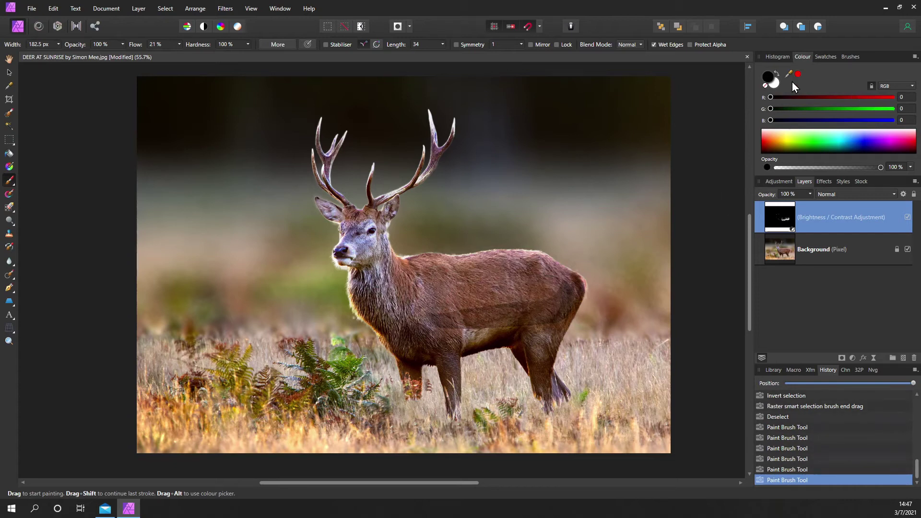
Step: Set the primary colour to green and the secondary to dark blue, and reset both to default black and white
left_click_drag(825, 136, 825, 143)
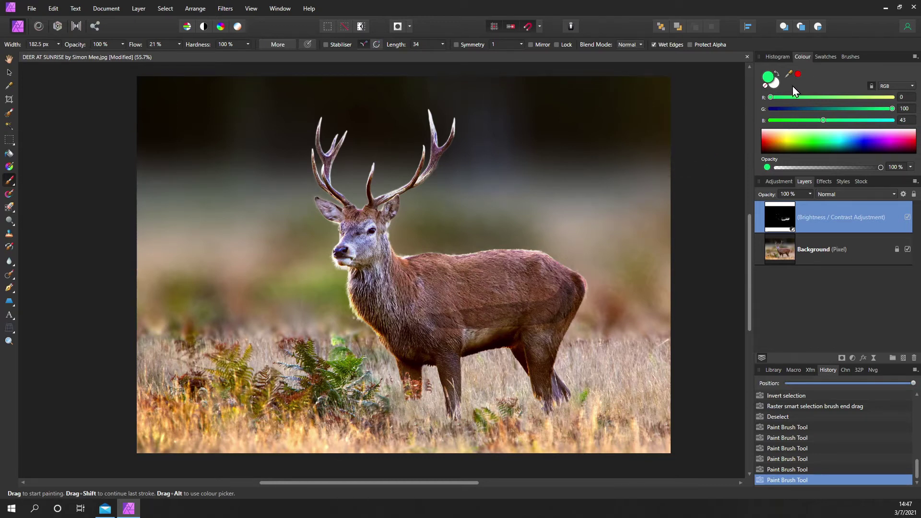
left_click(776, 83)
left_click_drag(831, 145, 868, 148)
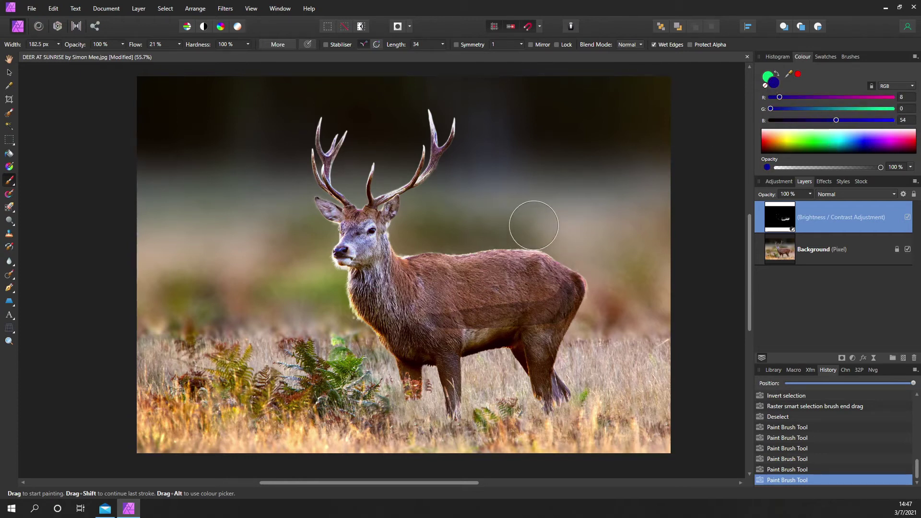
key("d")
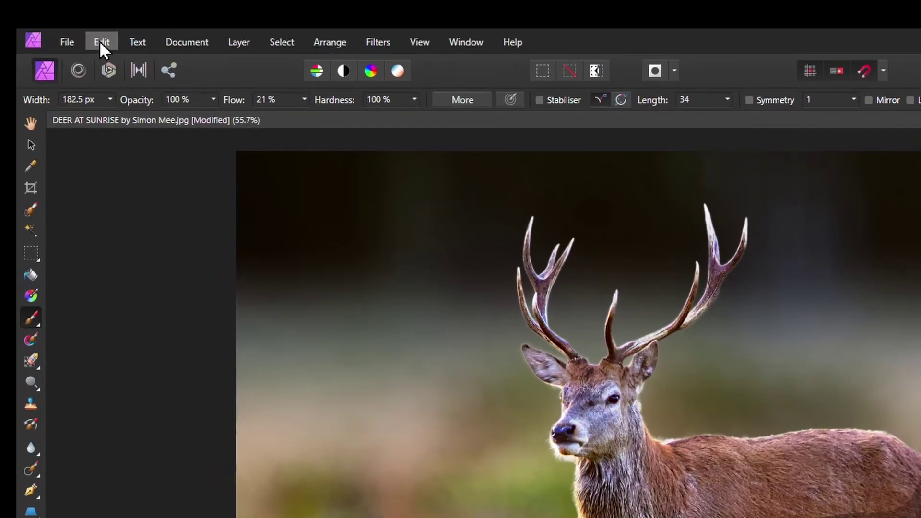
Step: Open the Keyboard Shortcuts preferences and look through the shortcuts in the File category
left_click(52, 8)
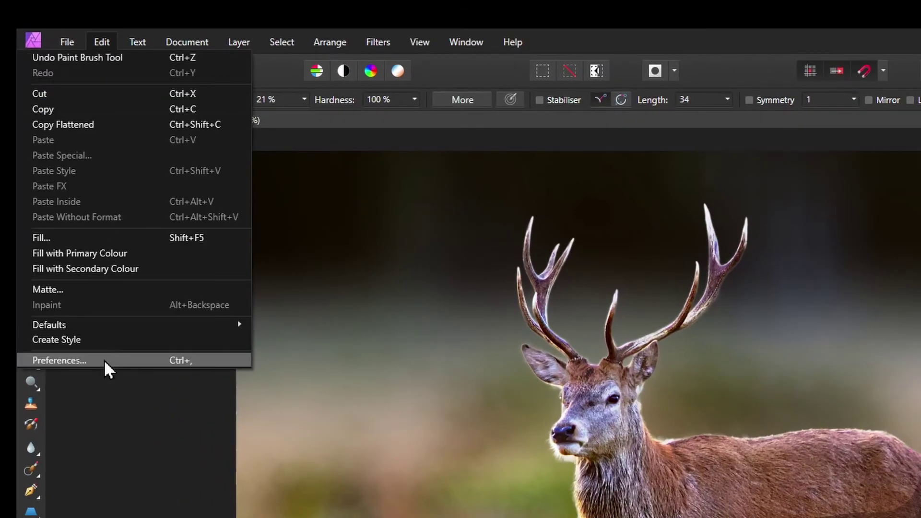
left_click(130, 362)
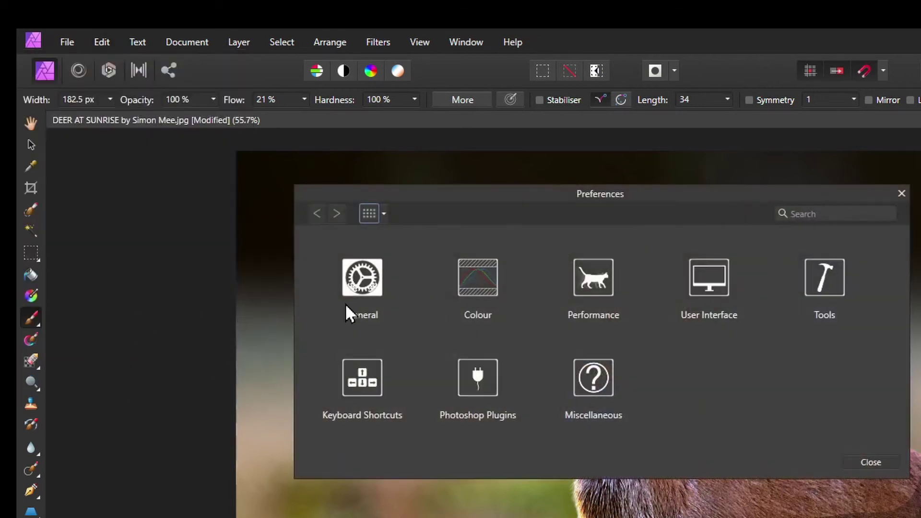
left_click(361, 375)
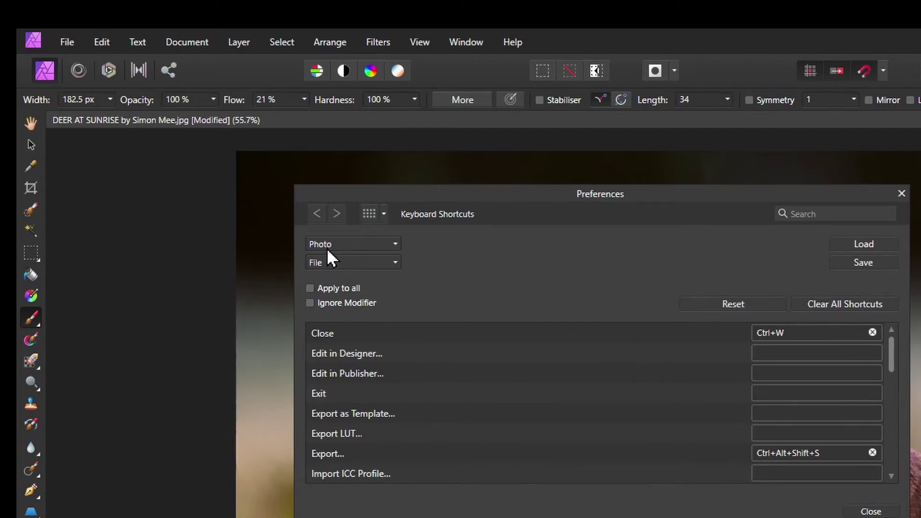
scroll(782, 384, "down", 5)
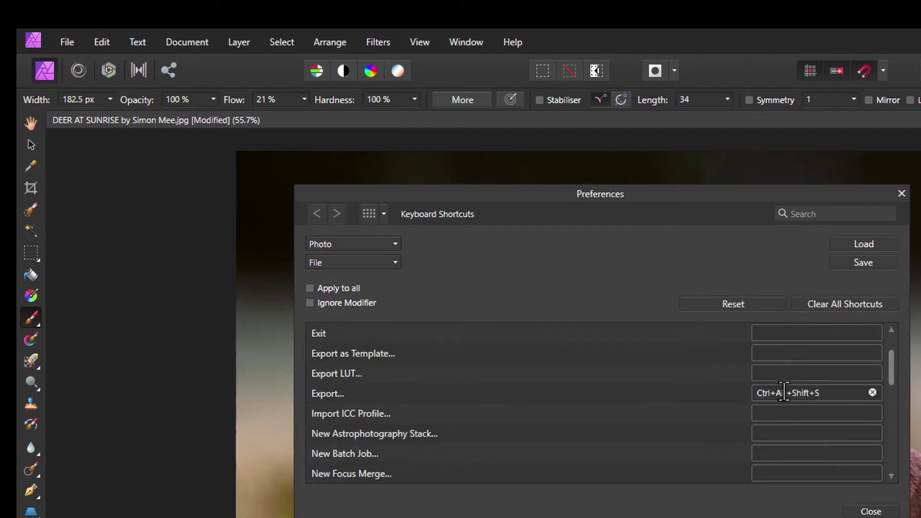
scroll(784, 402, "down", 3)
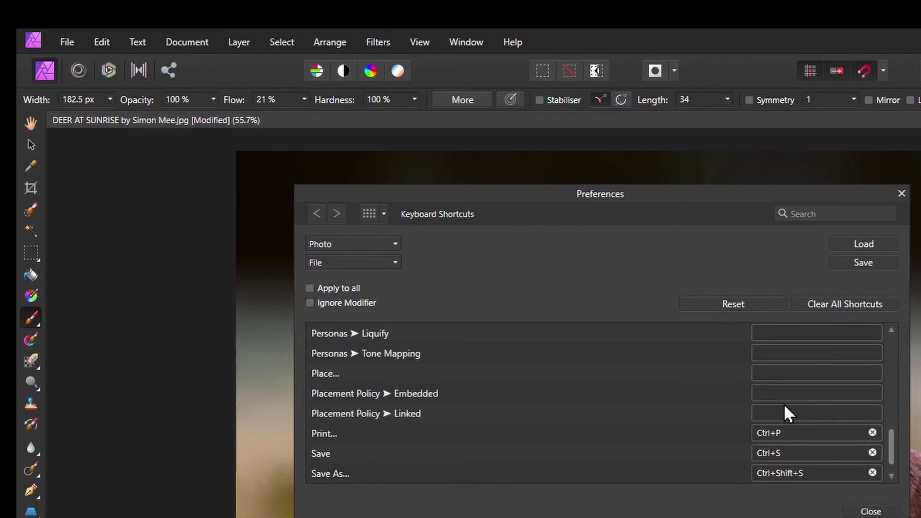
scroll(783, 404, "up", 7)
Step: Show the Miscellaneous shortcut category and locate the Set Fill to Black and White command
left_click(346, 262)
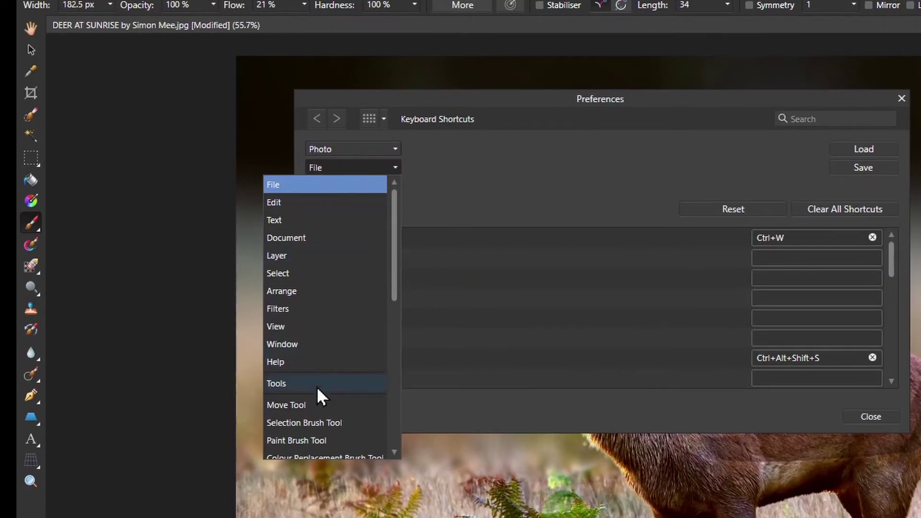
scroll(316, 387, "down", 7)
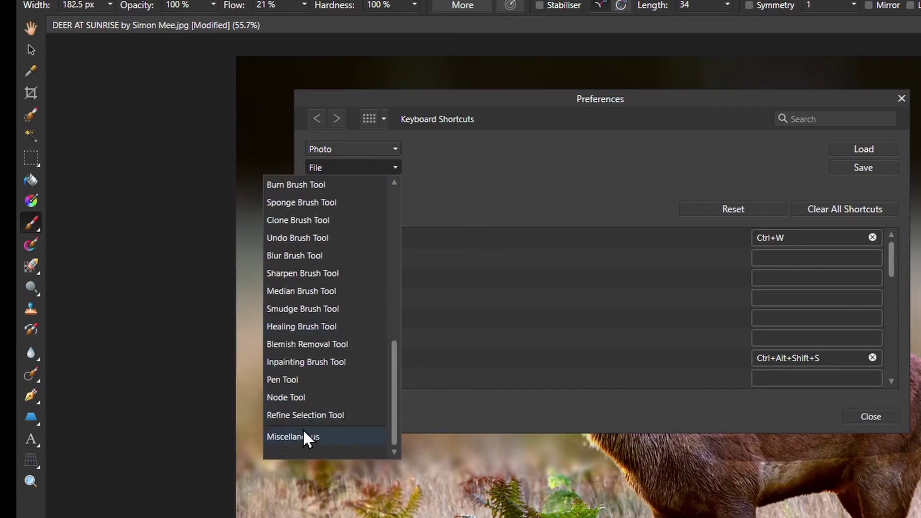
left_click(305, 430)
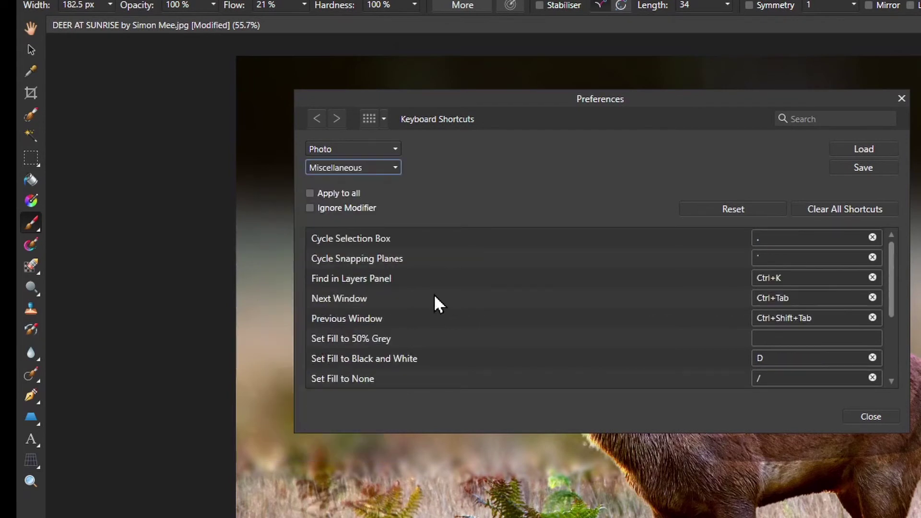
scroll(436, 303, "down", 1)
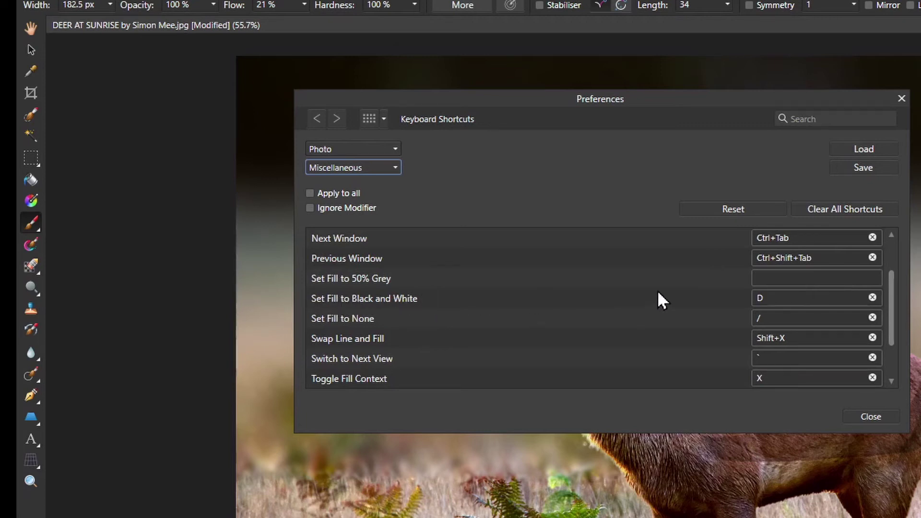
Step: Assign D as the shortcut for Set Fill to Black and White and close the preferences
left_click(782, 296)
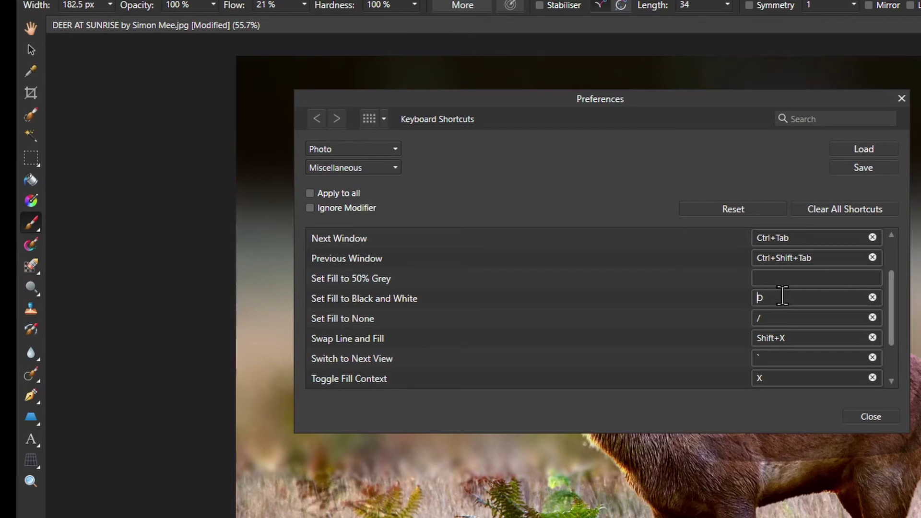
key("x")
mouse_move(865, 303)
key("d")
left_click(872, 415)
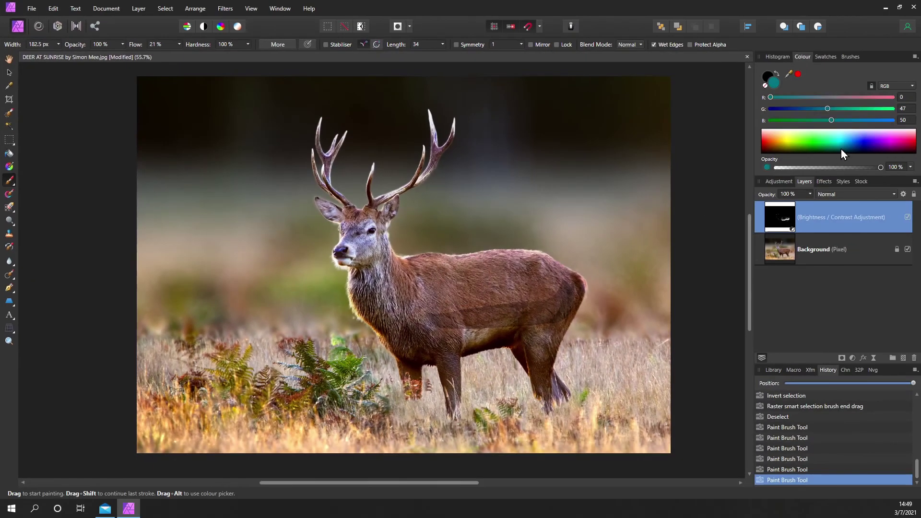
Step: Set the secondary colour to blue (RGB 22, 0, 62) and the primary colour to green (RGB 15, 100, 32)
left_click_drag(842, 149, 874, 148)
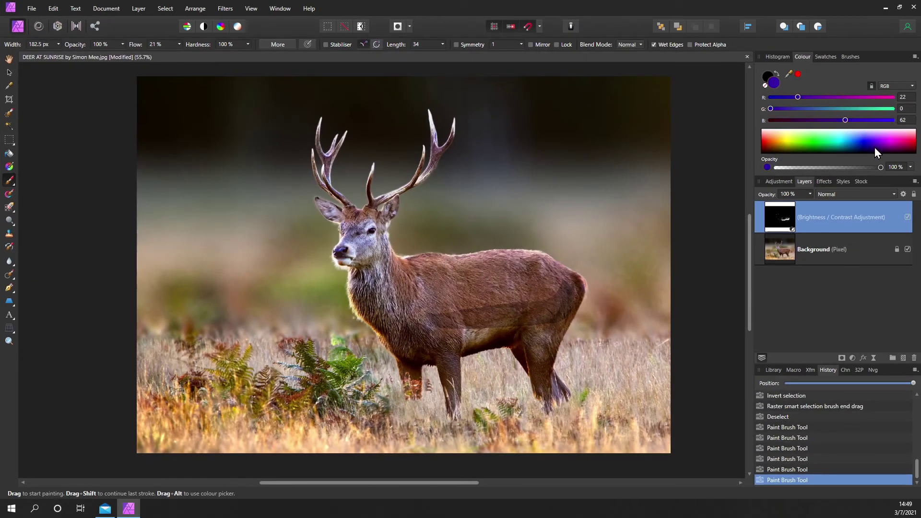
left_click(771, 73)
left_click_drag(803, 146, 818, 140)
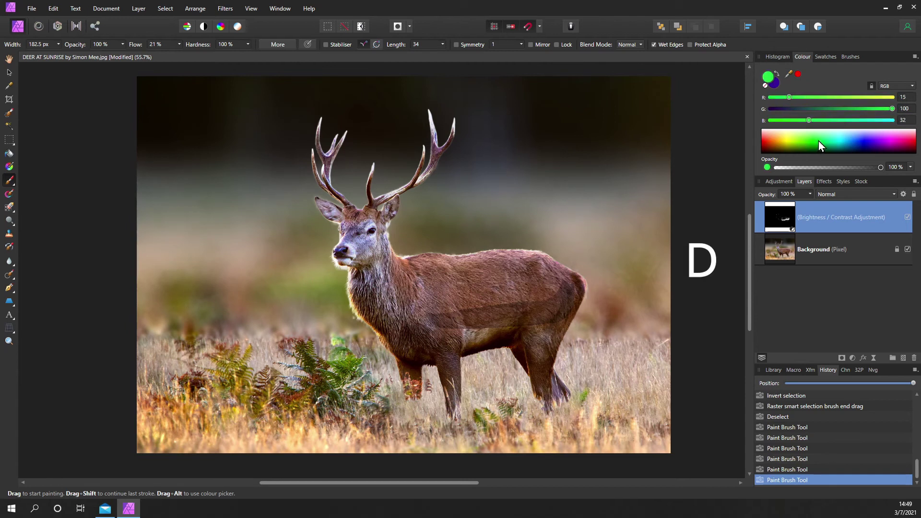
Step: Reset the colours to black and white, paint white over the deer's flank and back on the mask, and return to black
key("d")
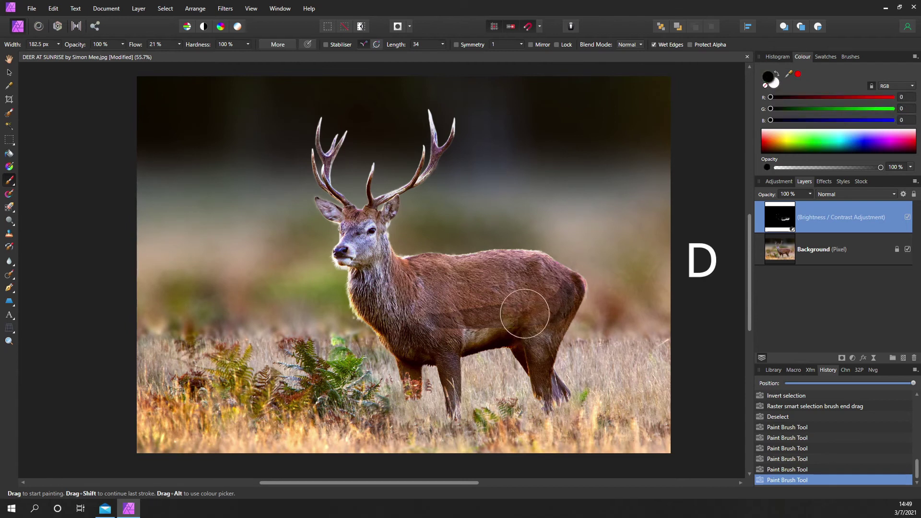
key("x")
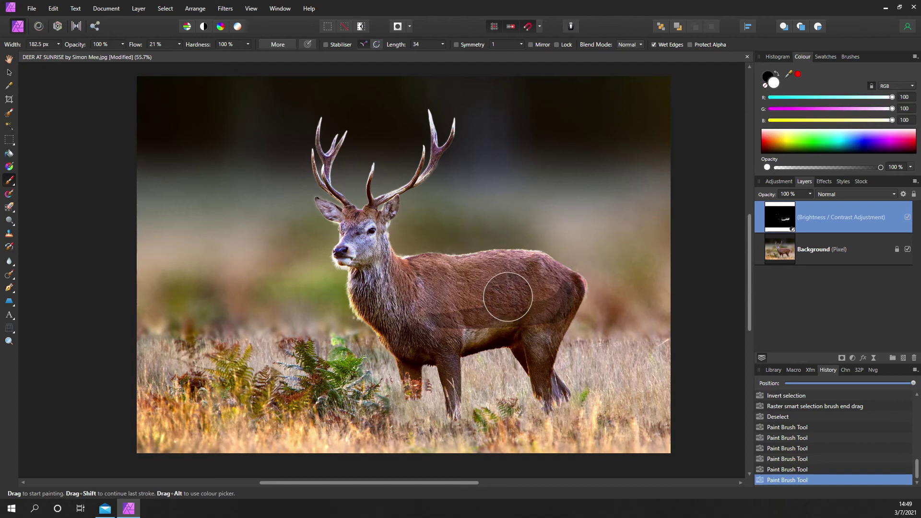
mouse_move(507, 296)
left_mouse_down()
mouse_move(459, 309)
mouse_move(541, 298)
left_mouse_up()
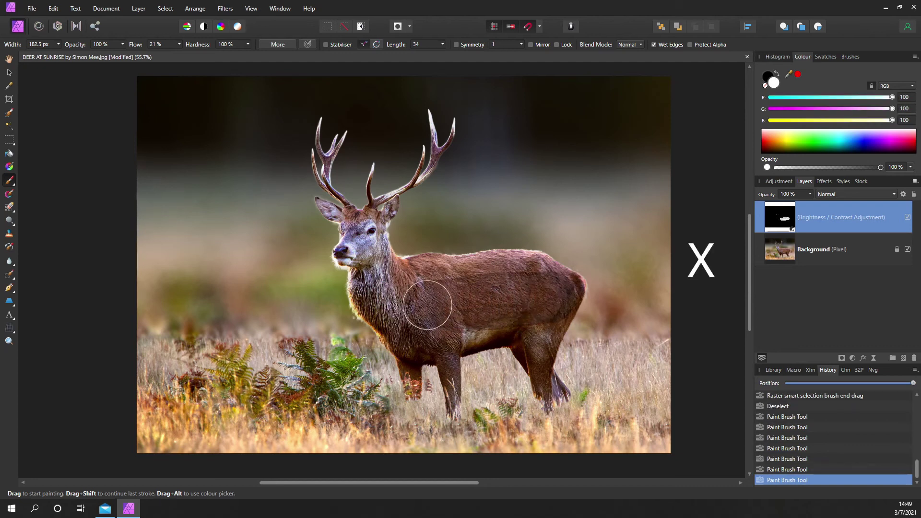
mouse_move(428, 305)
left_mouse_down()
mouse_move(458, 274)
mouse_move(525, 269)
mouse_move(538, 293)
mouse_move(452, 261)
left_mouse_up()
key("x")
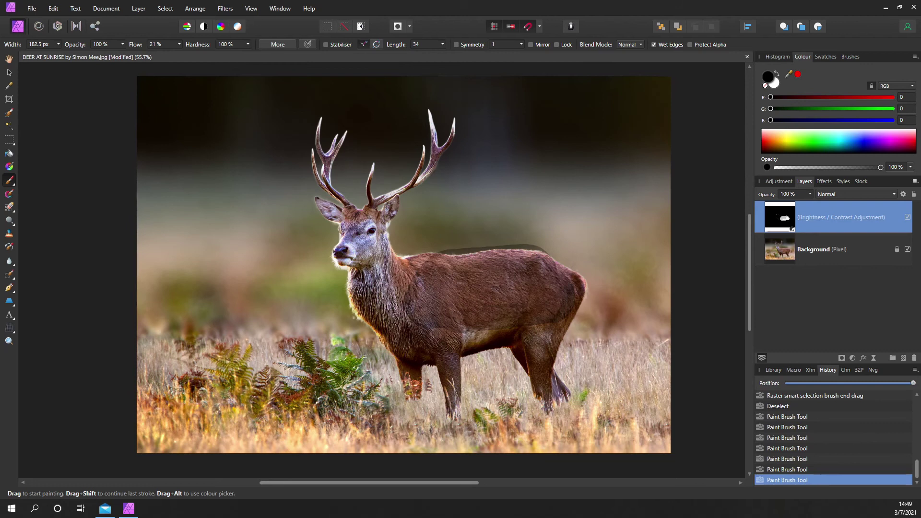
Step: Activate the Crop tool and cancel it, and try resizing the Brightness / Contrast adjustment from its upper-left corner with the Move tool
key("c")
key("c")
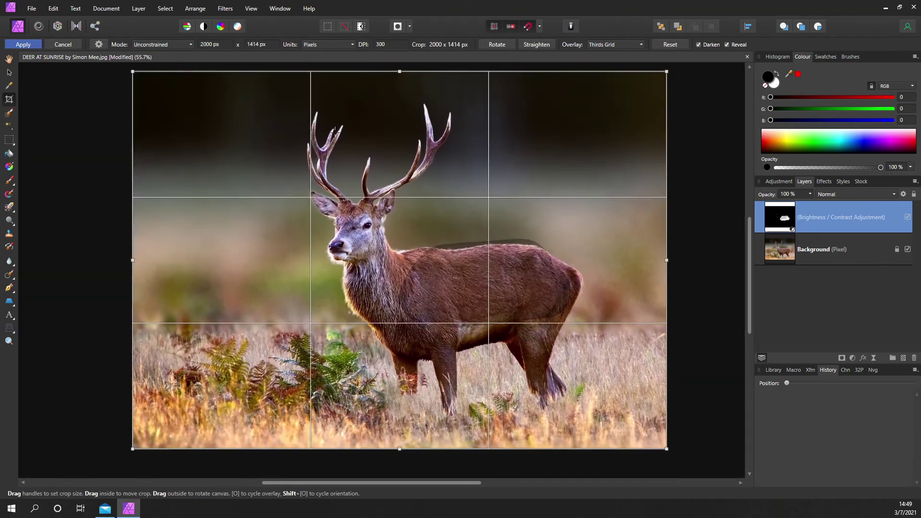
left_click(72, 44)
key("v")
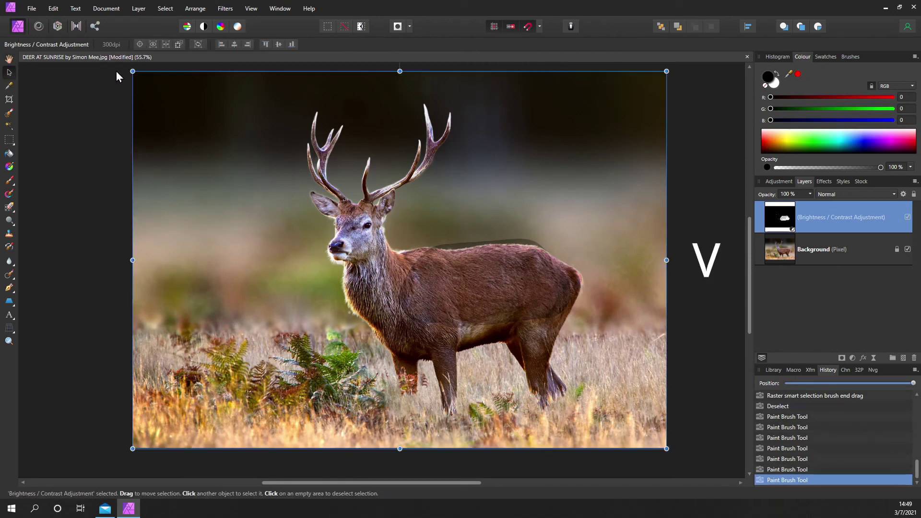
left_click_drag(132, 68, 206, 122)
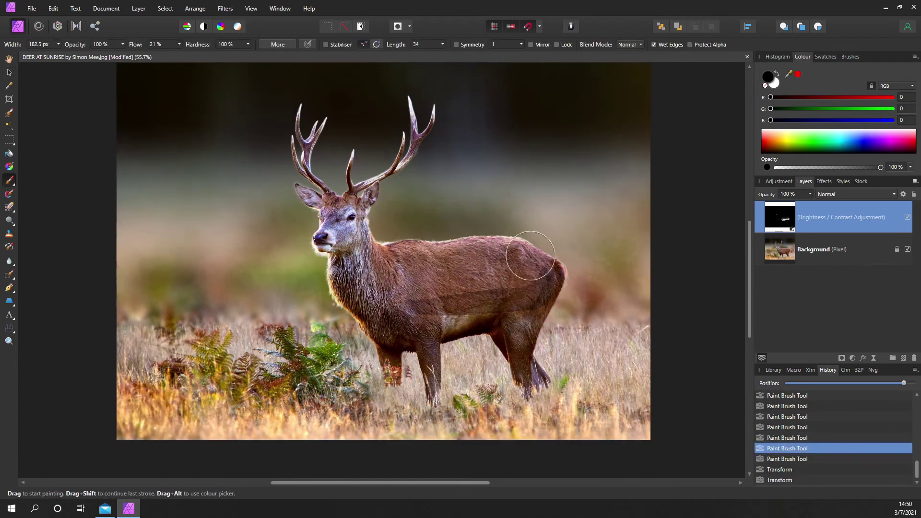
Step: Add a Brightness and Contrast adjustment directly above the Background layer with brightness at -51%, and invert its mask
left_click(784, 249)
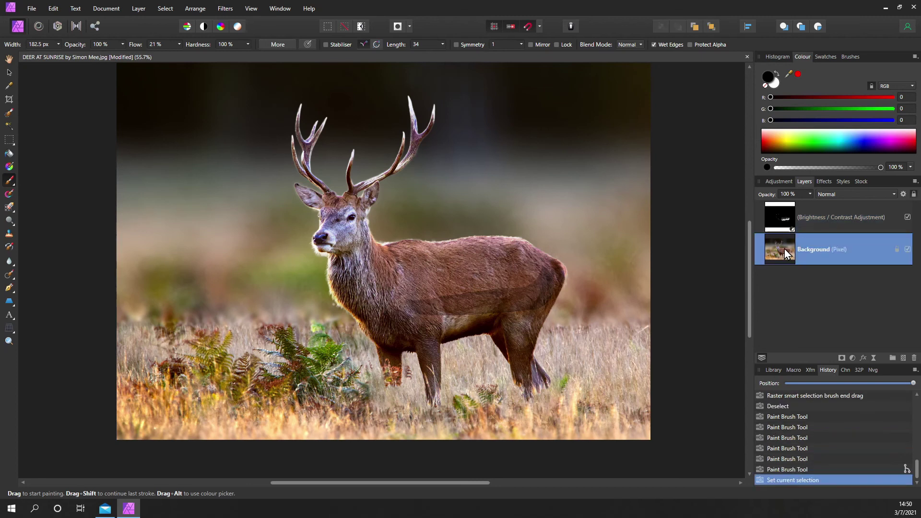
left_click(853, 358)
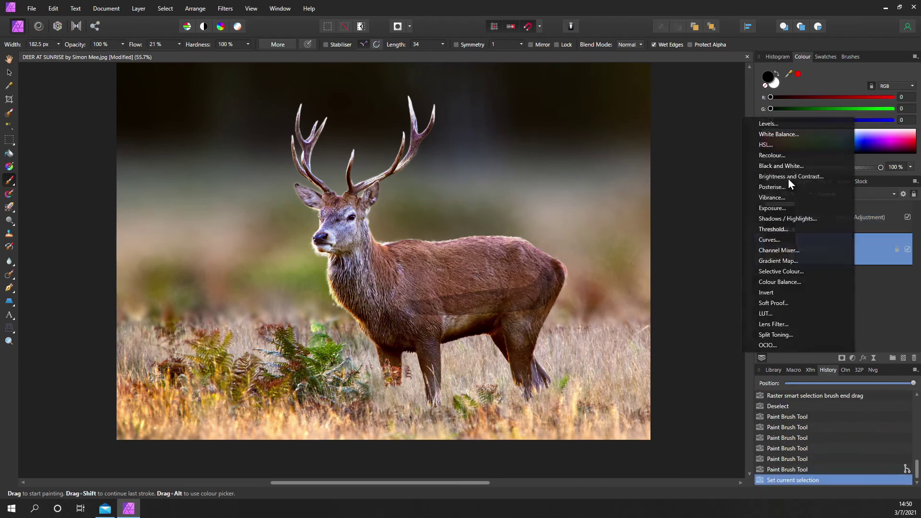
left_click(788, 176)
left_click_drag(638, 299, 601, 304)
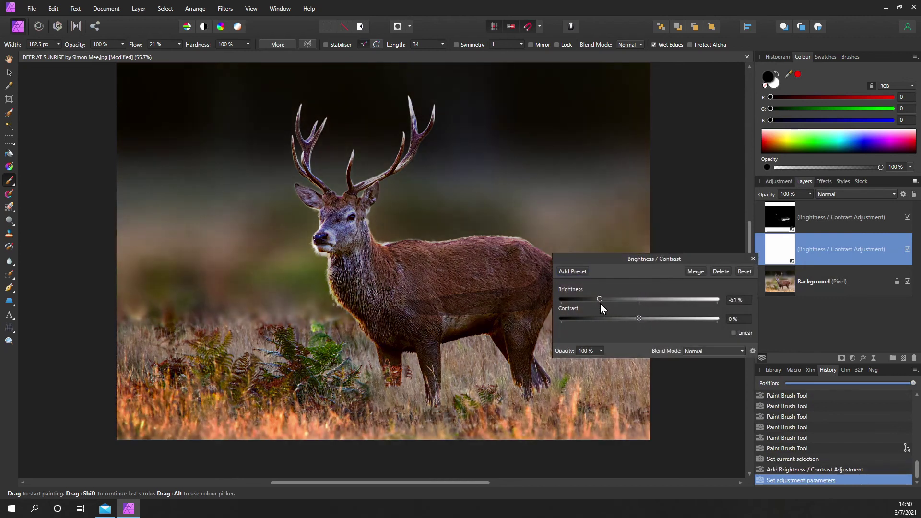
left_click(752, 259)
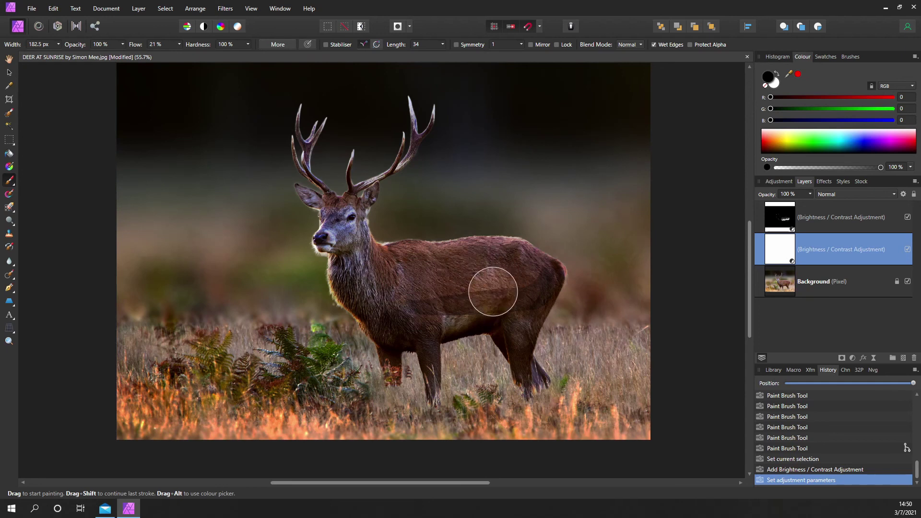
key("ctrl+i")
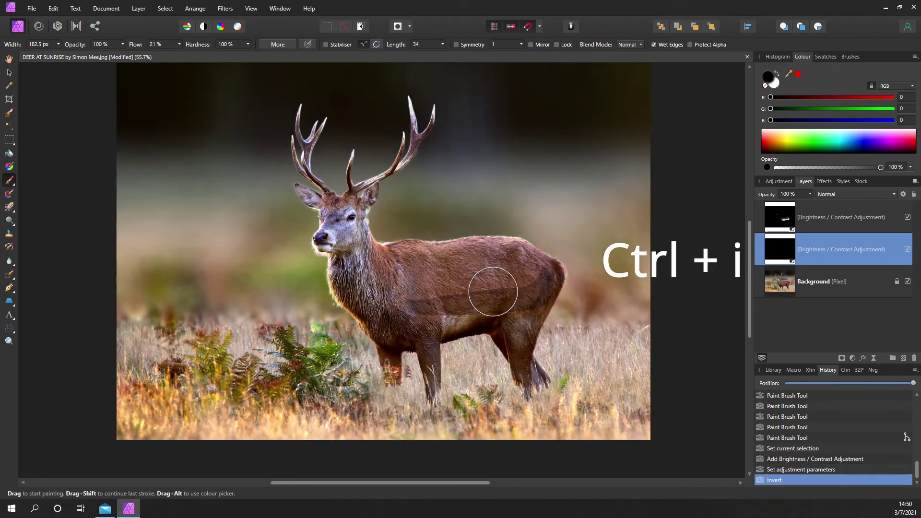